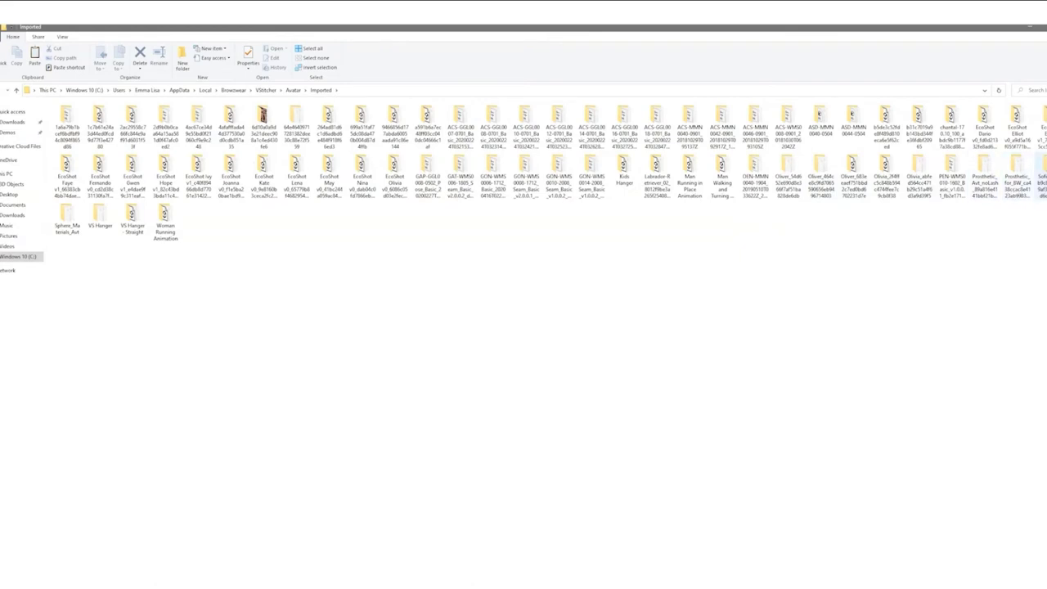
Duplicate the Bright Skin Nude folder inside the options folder of the imported Sofia avatar
{"action": "double_click", "coordinate": [1029, 184]}
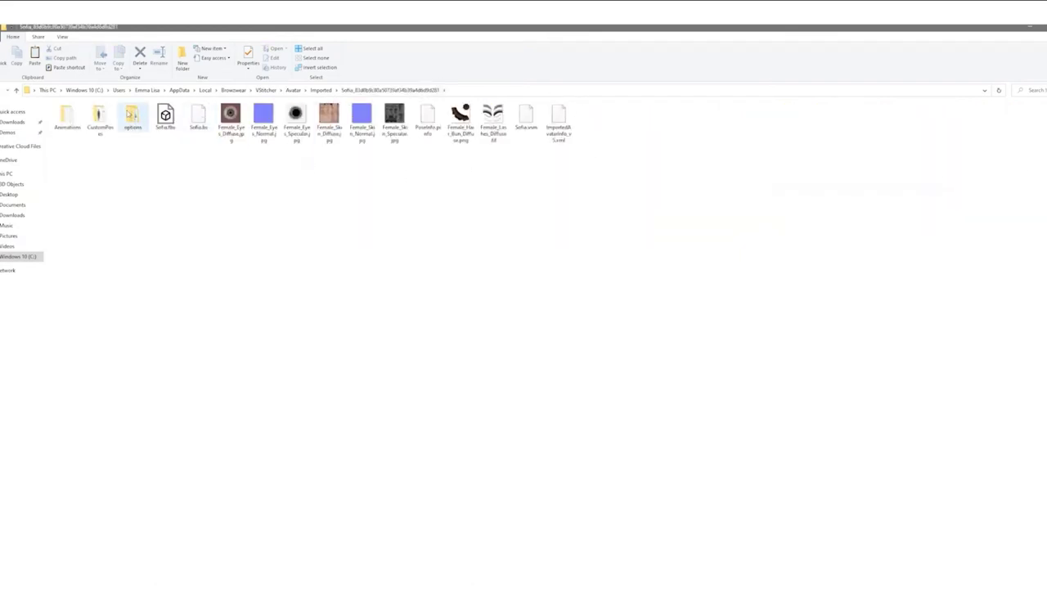
{"action": "double_click", "coordinate": [132, 116]}
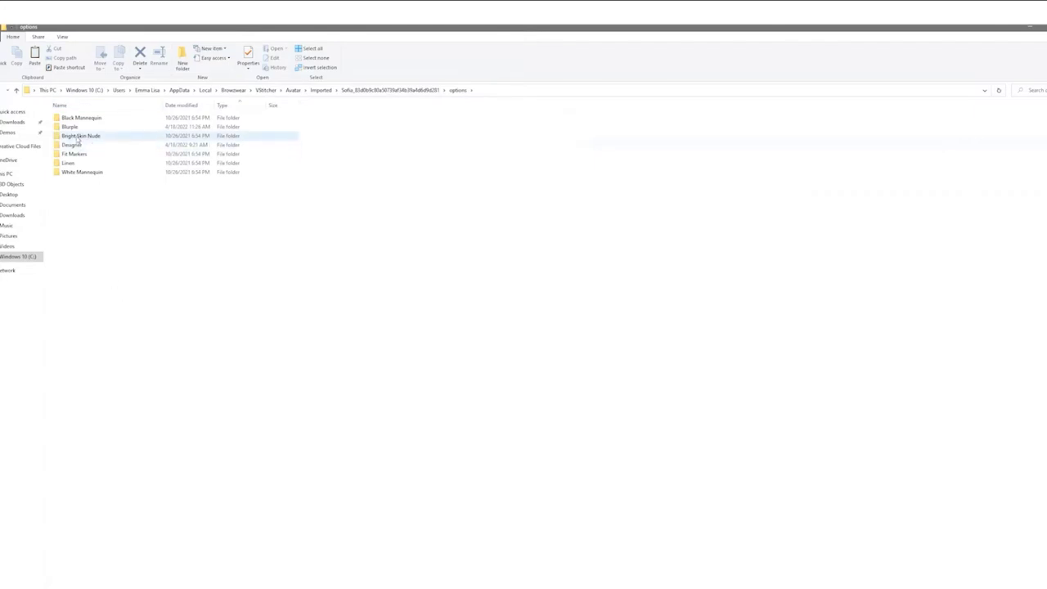
{"action": "left_click", "coordinate": [78, 138]}
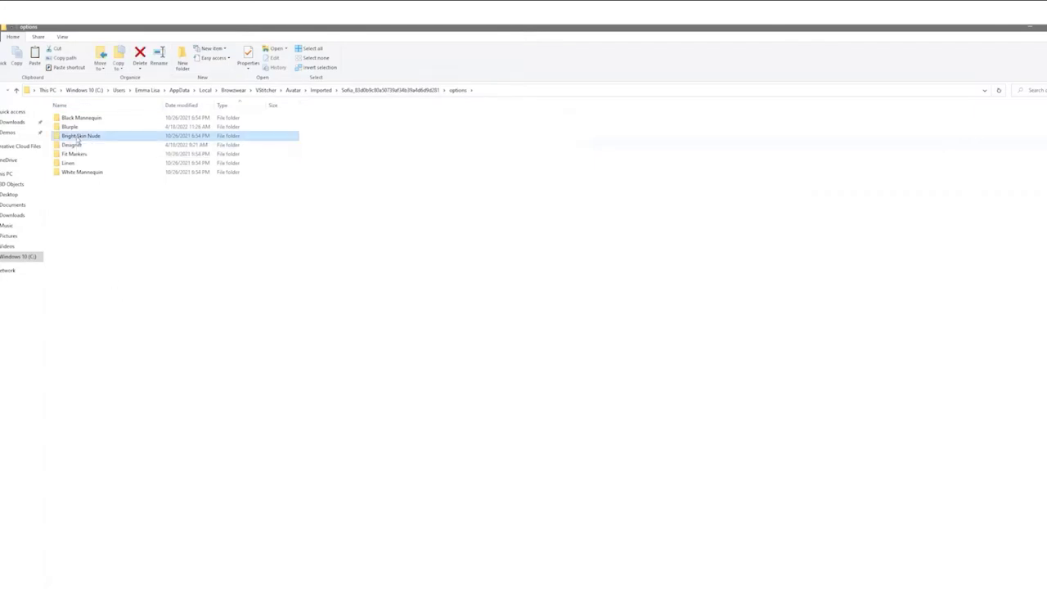
{"action": "right_click", "coordinate": [77, 141]}
{"action": "left_click", "coordinate": [100, 257]}
{"action": "right_click", "coordinate": [140, 246]}
{"action": "left_click", "coordinate": [161, 304]}
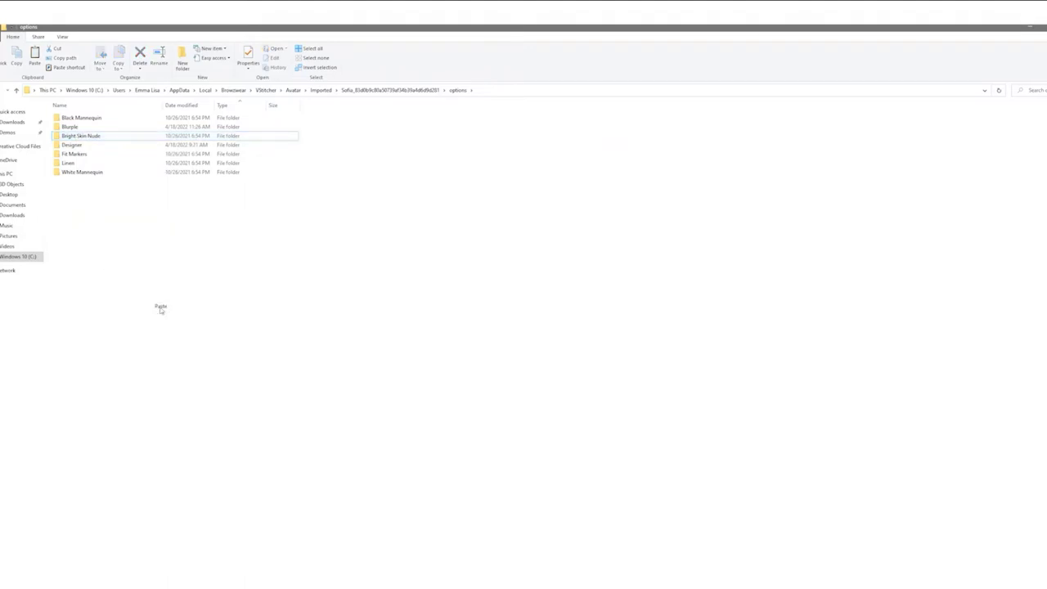
Rename the copied texture folder as Bright Skin Nude - Tattoos_Makeup
{"action": "left_click", "coordinate": [119, 146]}
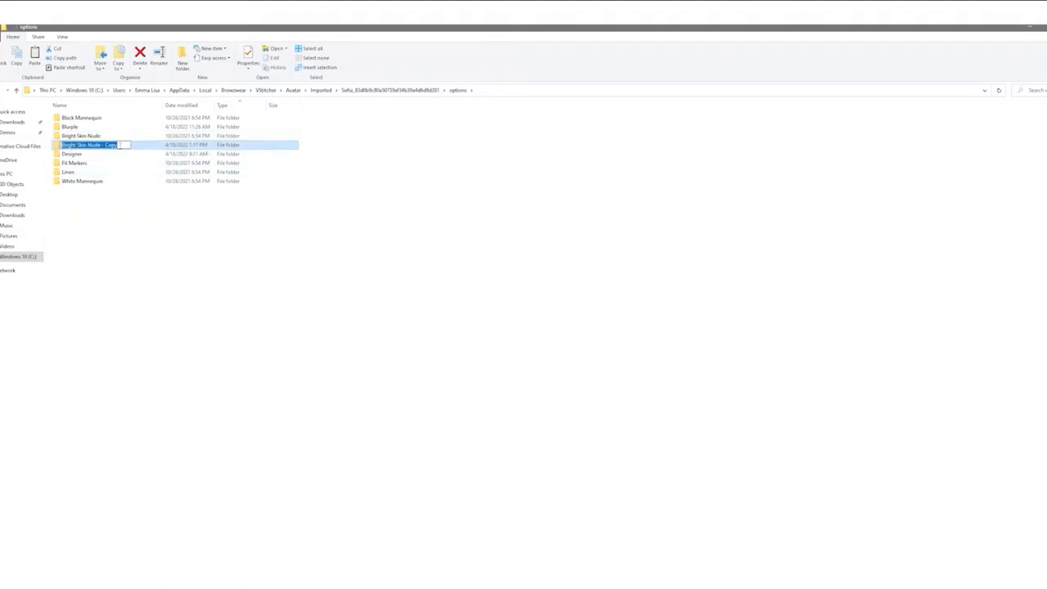
{"action": "left_click", "coordinate": [132, 146]}
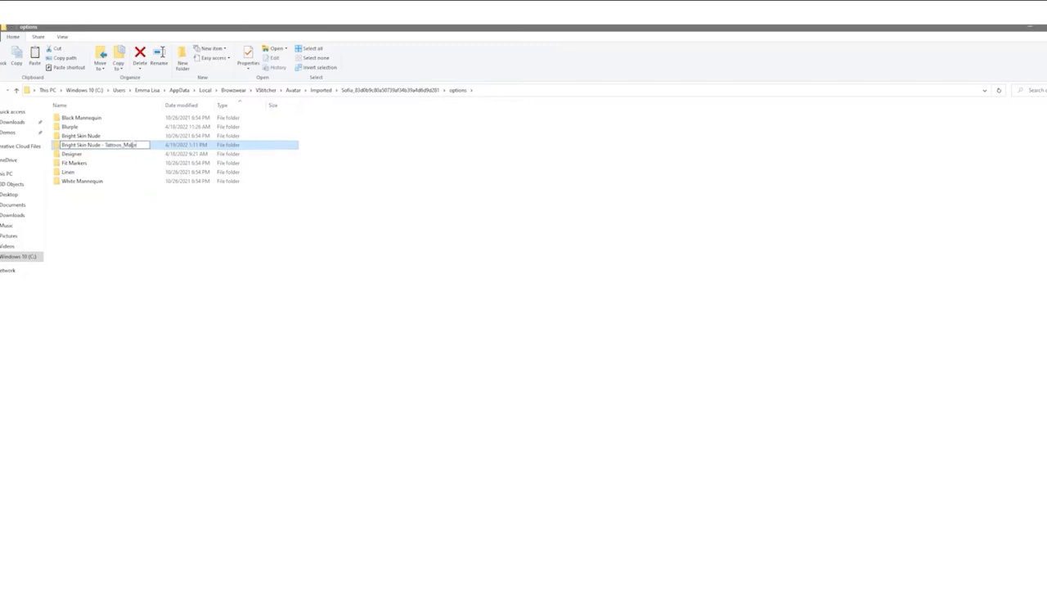
{"action": "left_click", "coordinate": [127, 234]}
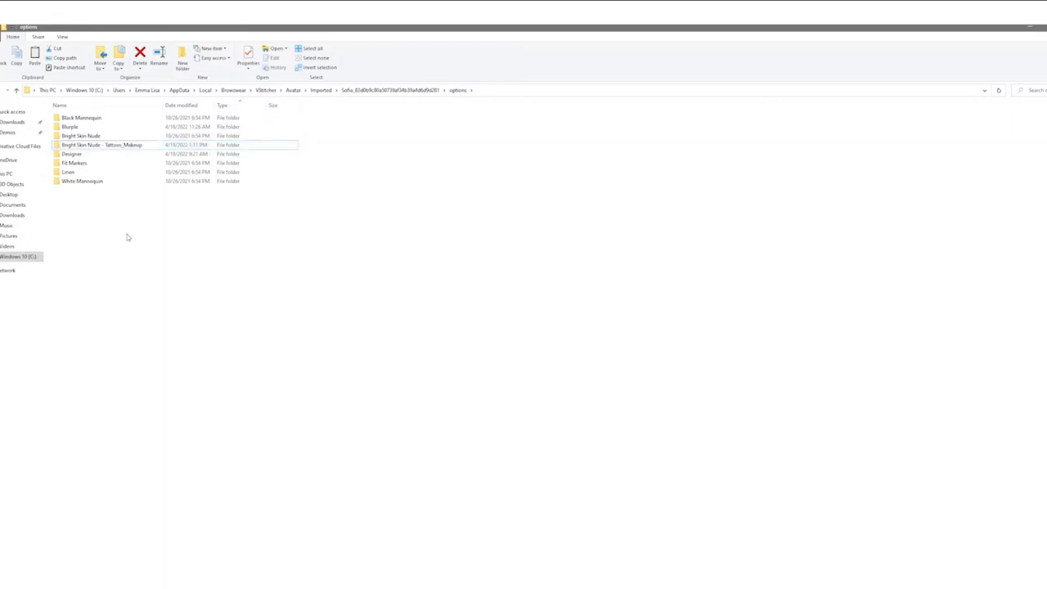
Open Female_Skin_Diffuse.jpg from the Bright Skin Nude - Tattoos_Makeup folder in Photoshop
{"action": "double_click", "coordinate": [98, 146]}
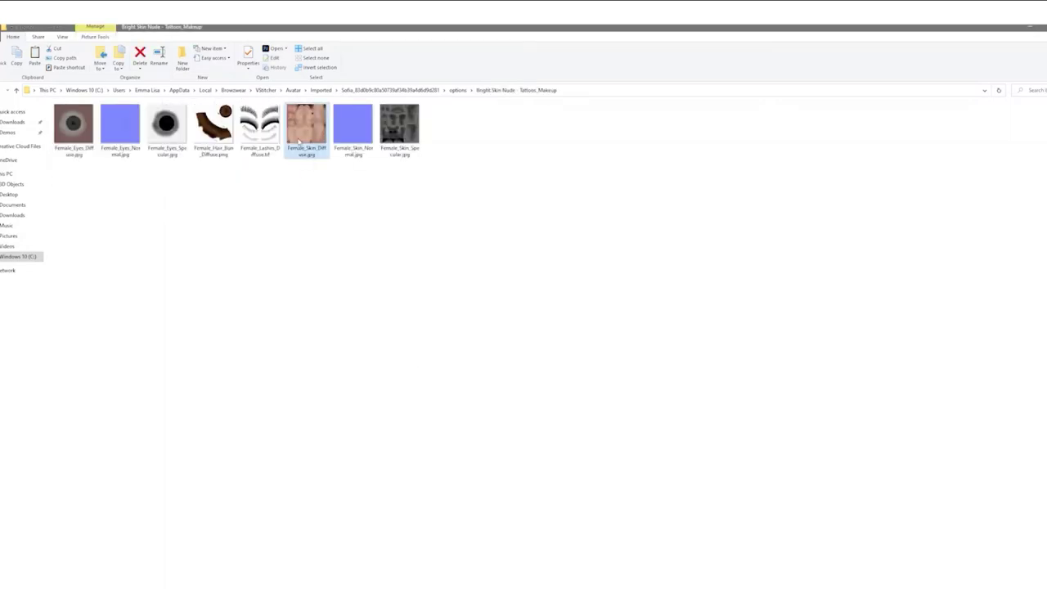
{"action": "right_click", "coordinate": [300, 141]}
{"action": "mouse_move", "coordinate": [368, 255]}
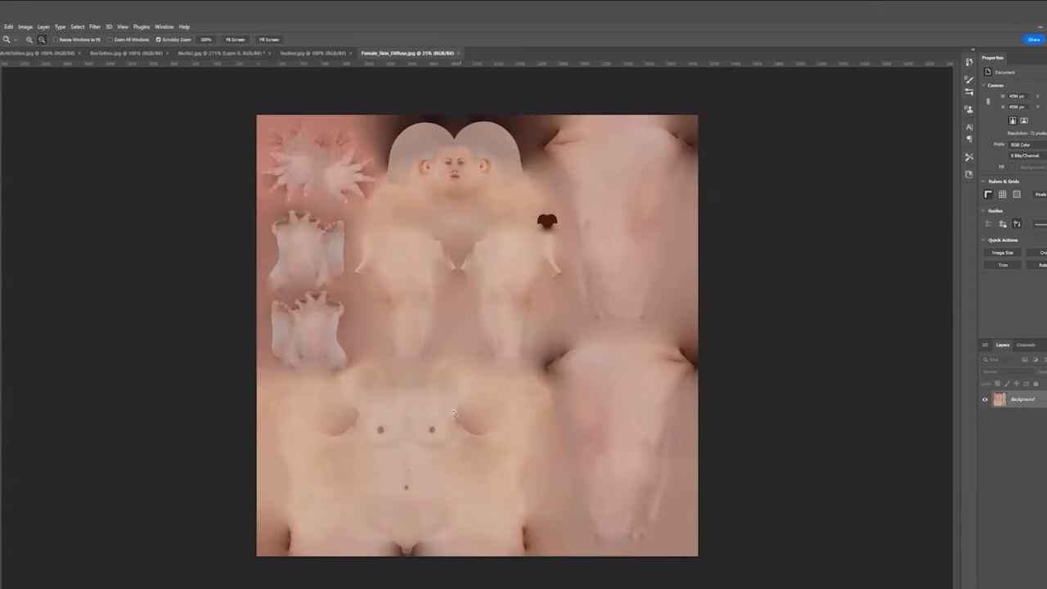
Paint pink blush on one cheek of the face on the Blush layer, using the Soft Round brush
{"action": "key", "text": "ctrl+plus"}
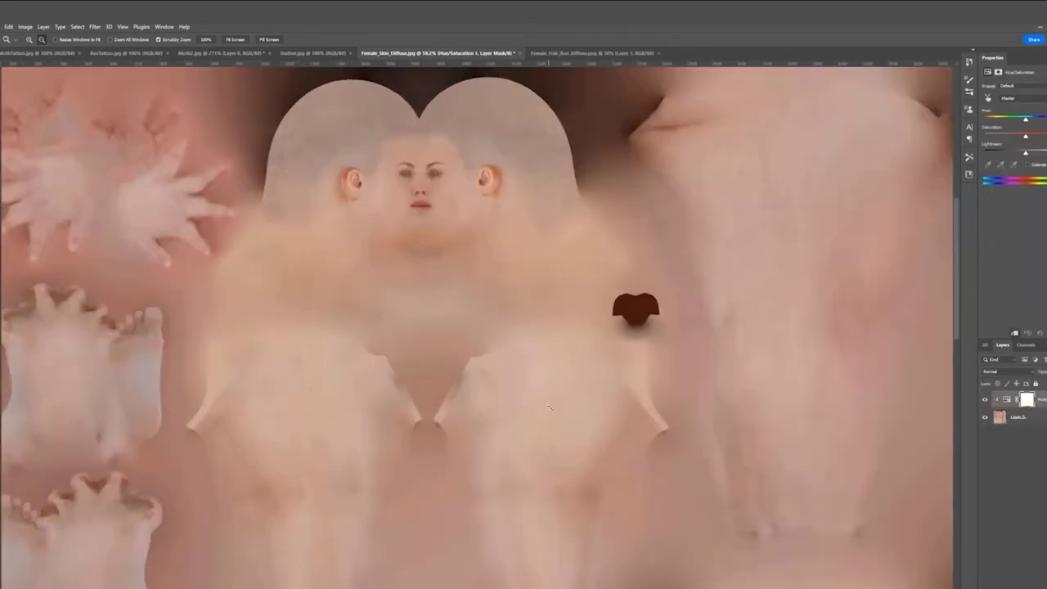
{"action": "scroll", "coordinate": [550, 407], "scroll_direction": "down", "scroll_amount": 1}
{"action": "left_click_drag", "start_coordinate": [552, 410], "coordinate": [529, 383]}
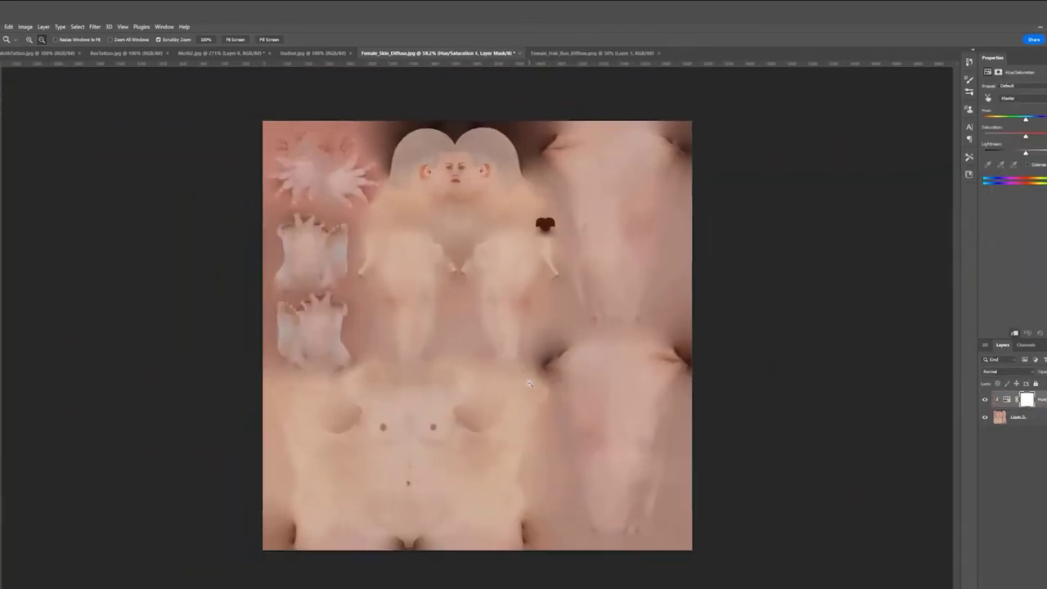
{"action": "left_click_drag", "start_coordinate": [442, 150], "coordinate": [514, 255]}
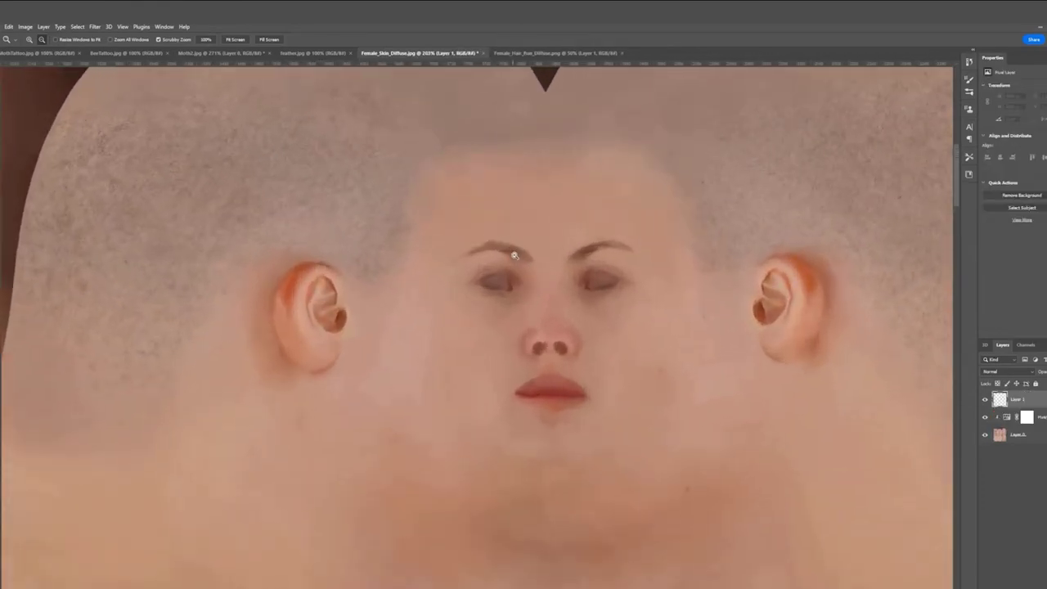
{"action": "left_click", "coordinate": [37, 41]}
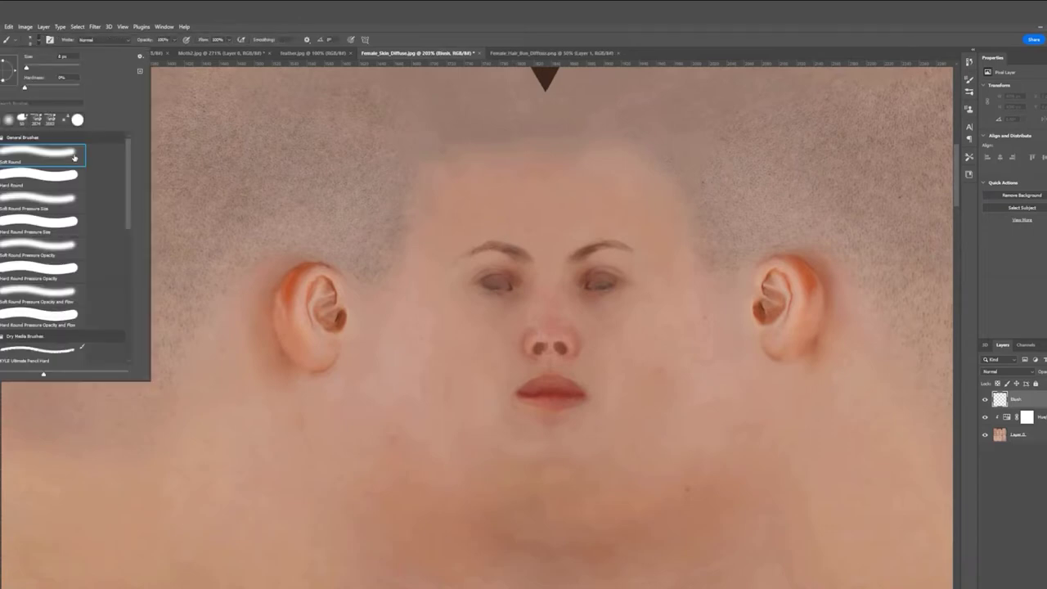
{"action": "mouse_move", "coordinate": [634, 331]}
{"action": "left_mouse_down"}
{"action": "mouse_move", "coordinate": [691, 282]}
{"action": "mouse_move", "coordinate": [670, 335]}
{"action": "left_mouse_up"}
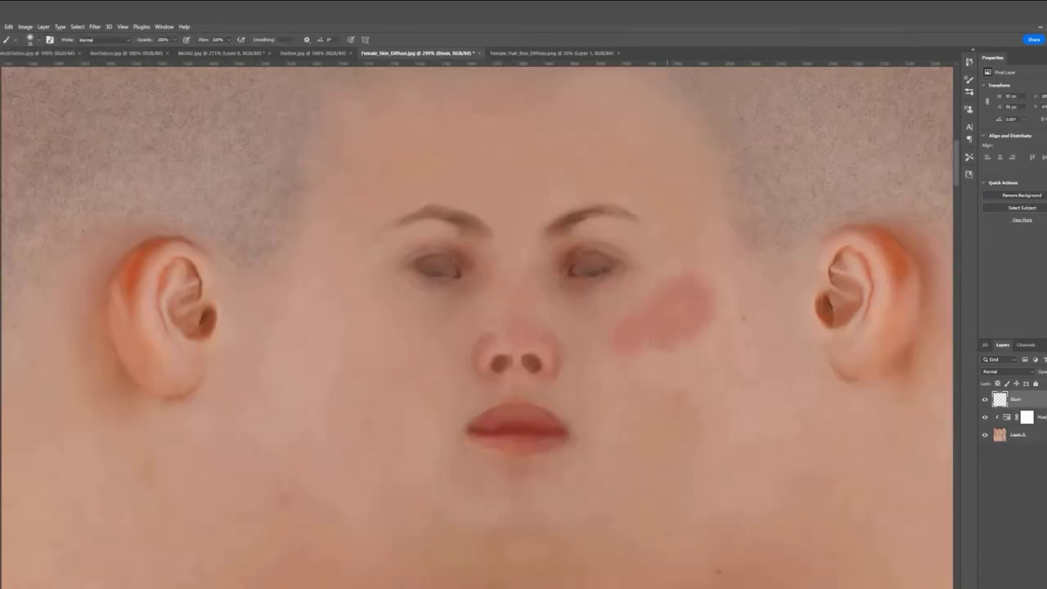
Set the blush layer's blend mode to Soft Light and add matching blush on the other cheek
{"action": "left_click", "coordinate": [1031, 372]}
{"action": "left_click", "coordinate": [1013, 482]}
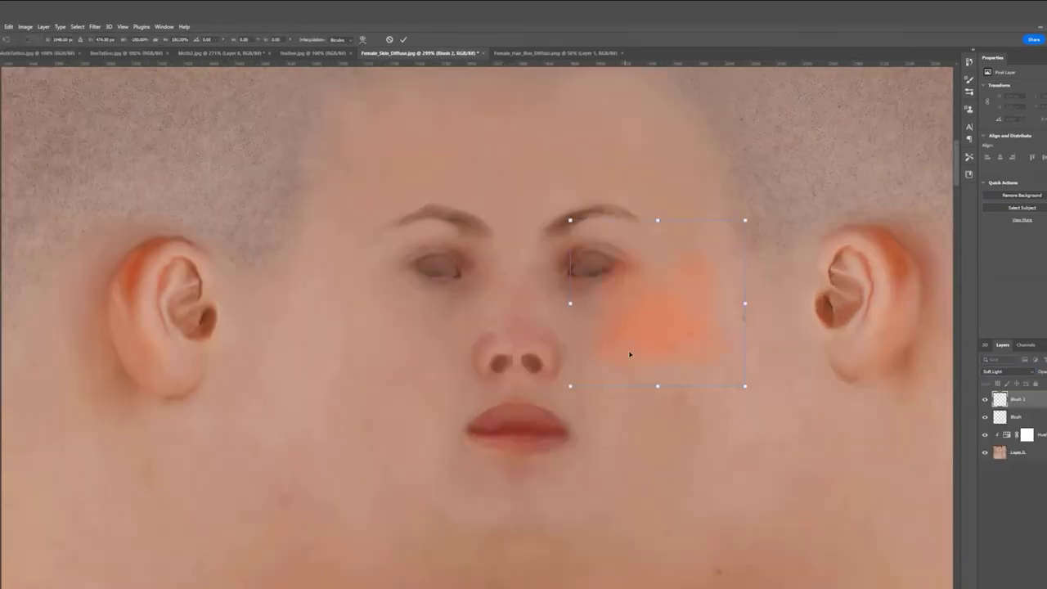
{"action": "left_click_drag", "start_coordinate": [630, 353], "coordinate": [368, 346]}
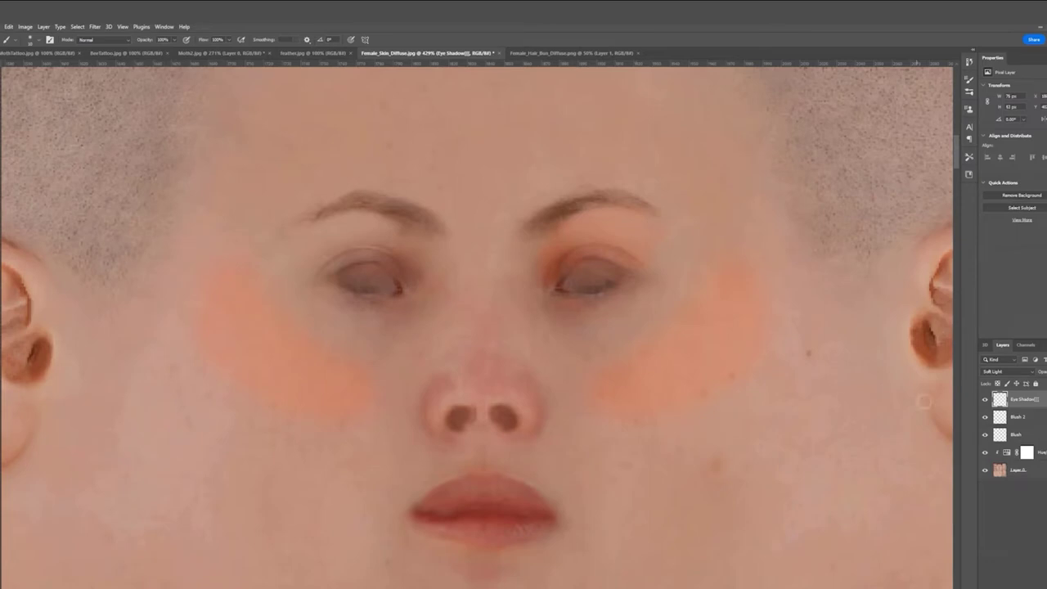
Duplicate the eye shadow layer, flip the copy horizontally and place it over the other eye
{"action": "key", "text": "ctrl+j"}
{"action": "key", "text": "ctrl+t"}
{"action": "right_click", "coordinate": [596, 277]}
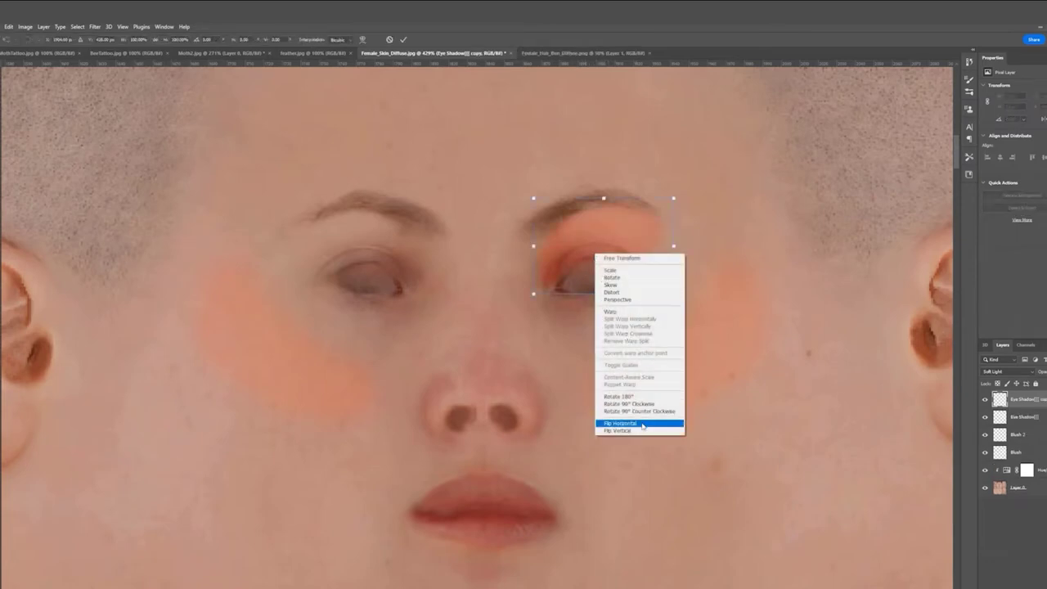
{"action": "left_click", "coordinate": [601, 422]}
{"action": "left_click_drag", "start_coordinate": [616, 232], "coordinate": [357, 235]}
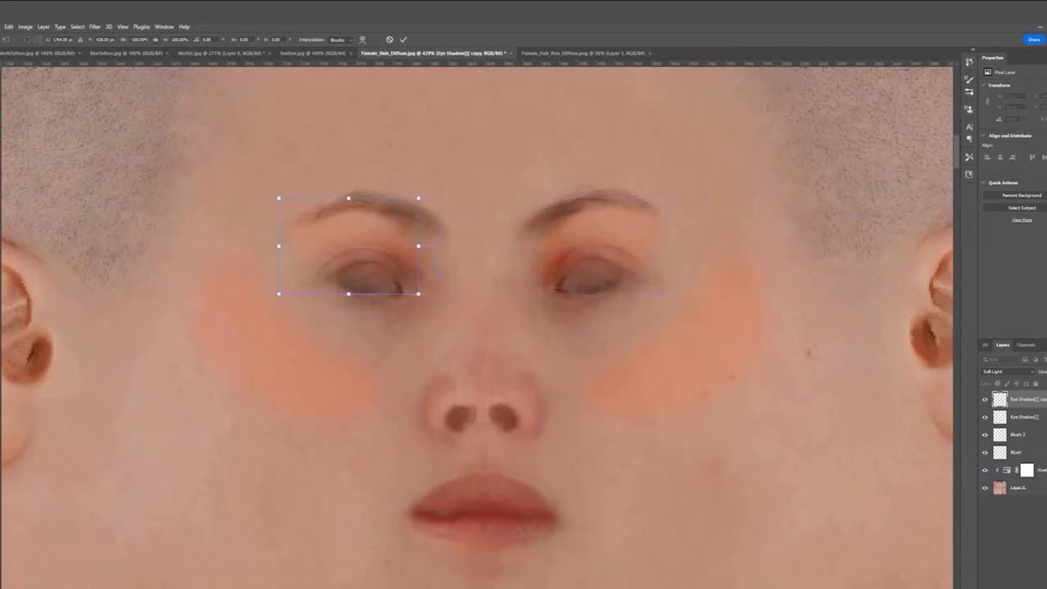
{"action": "key", "text": "Return"}
Add a new layer named Lips in Soft Light mode and paint lip color over the mouth
{"action": "key", "text": "b"}
{"action": "key", "text": "ctrl+shift+alt+n"}
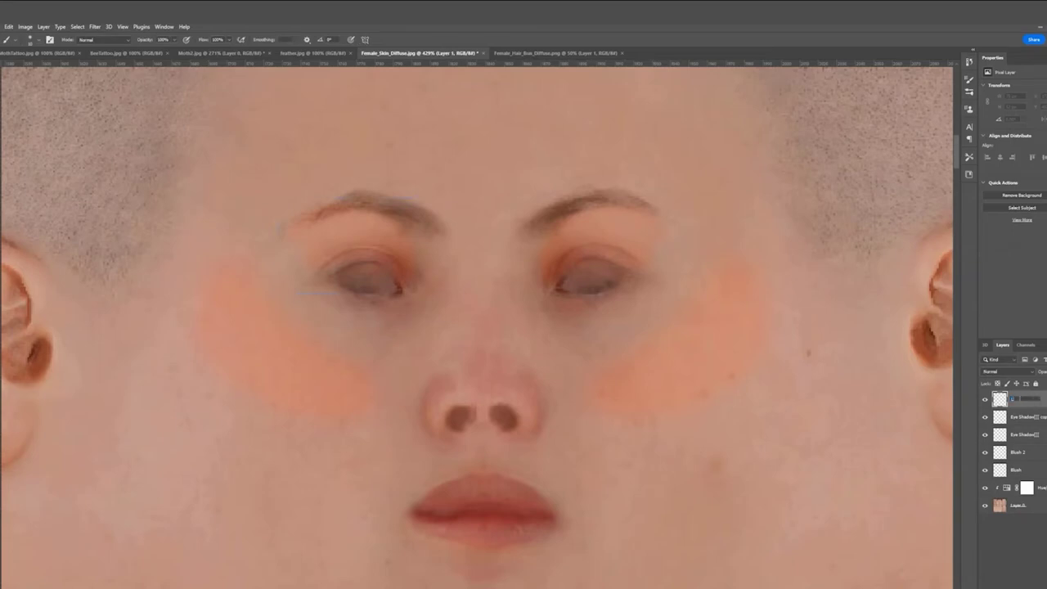
{"action": "key", "text": "Return"}
{"action": "key", "text": "i"}
{"action": "left_click", "coordinate": [1007, 371]}
{"action": "left_click", "coordinate": [1009, 485]}
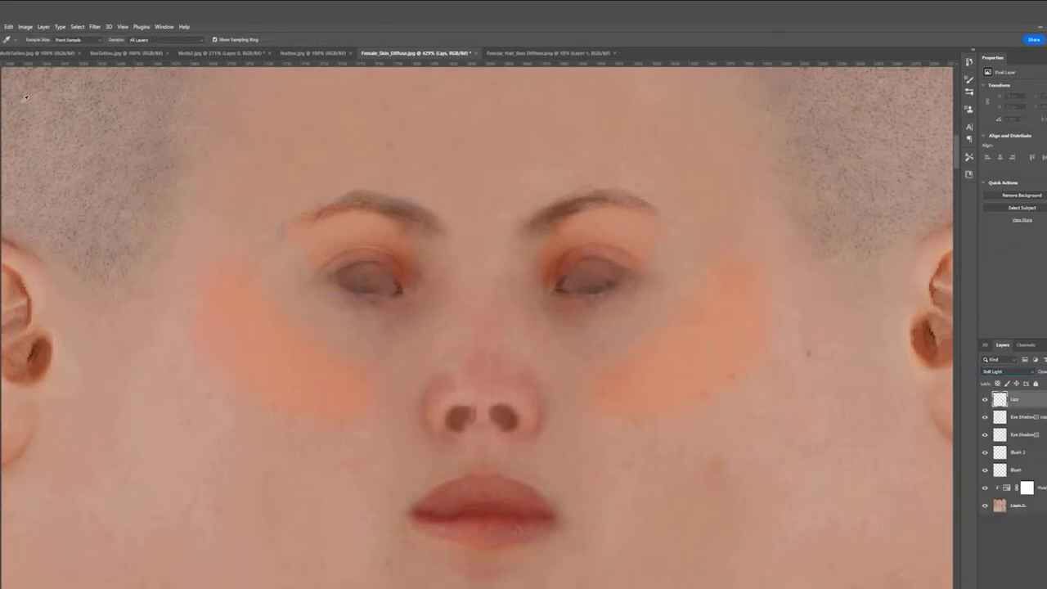
{"action": "key", "text": "b"}
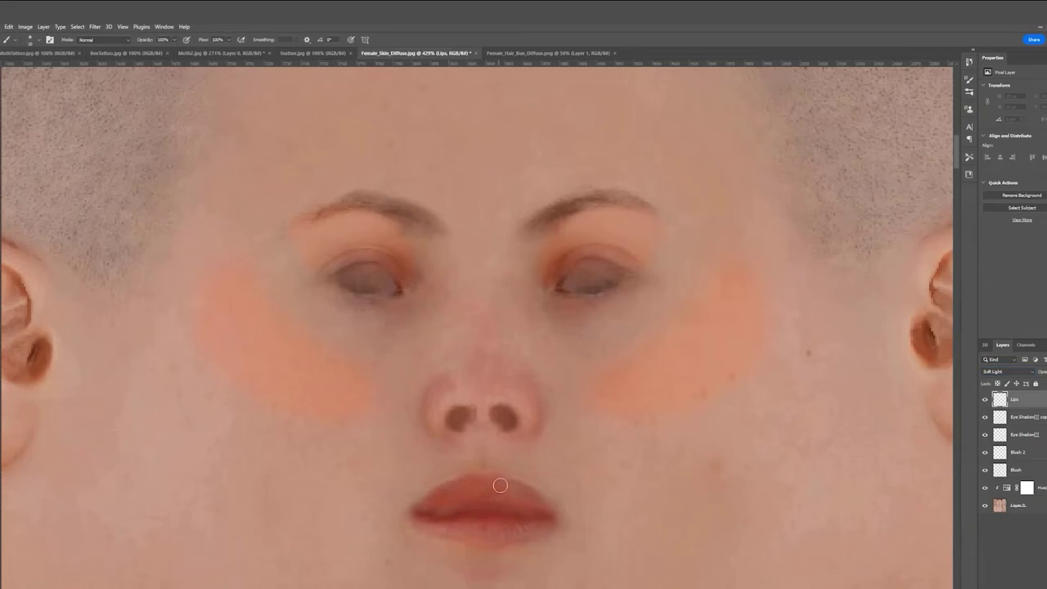
{"action": "mouse_move", "coordinate": [537, 508]}
{"action": "left_mouse_down"}
{"action": "mouse_move", "coordinate": [483, 513]}
{"action": "mouse_move", "coordinate": [534, 527]}
{"action": "left_mouse_up"}
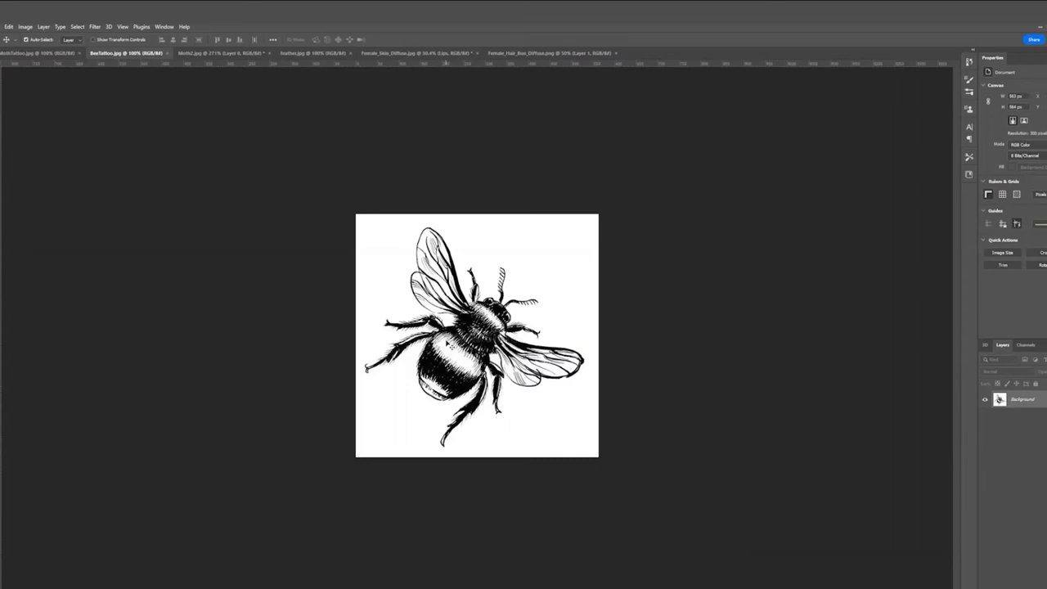
Bring the bee tattoo image onto the skin texture, blend it with Multiply, then scale it down and reorient it
{"action": "left_click", "coordinate": [407, 54]}
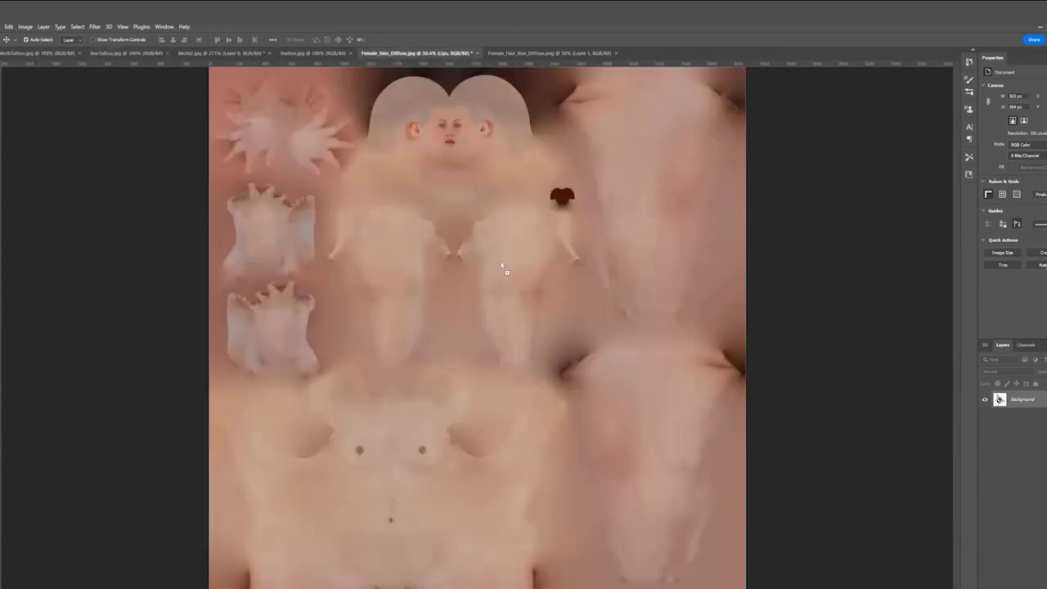
{"action": "left_click_drag", "start_coordinate": [504, 270], "coordinate": [561, 275]}
{"action": "left_click", "coordinate": [1006, 371]}
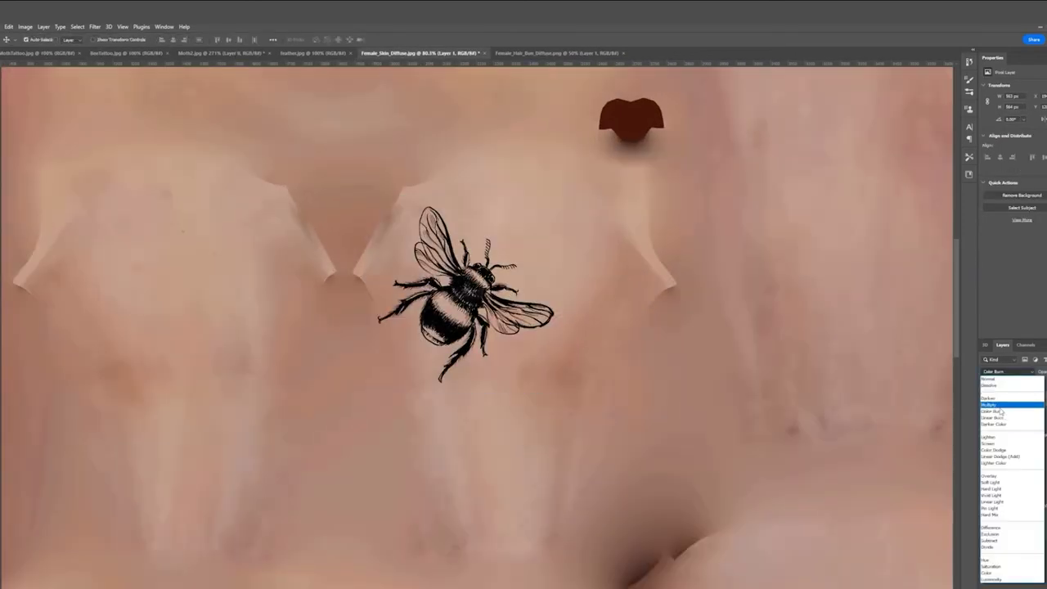
{"action": "left_click", "coordinate": [999, 407]}
{"action": "key", "text": "ctrl+t"}
{"action": "left_click_drag", "start_coordinate": [579, 188], "coordinate": [415, 248]}
{"action": "mouse_move", "coordinate": [475, 324]}
{"action": "left_mouse_down"}
{"action": "mouse_move", "coordinate": [495, 329]}
{"action": "mouse_move", "coordinate": [558, 292]}
{"action": "left_mouse_up"}
{"action": "key", "text": "Return"}
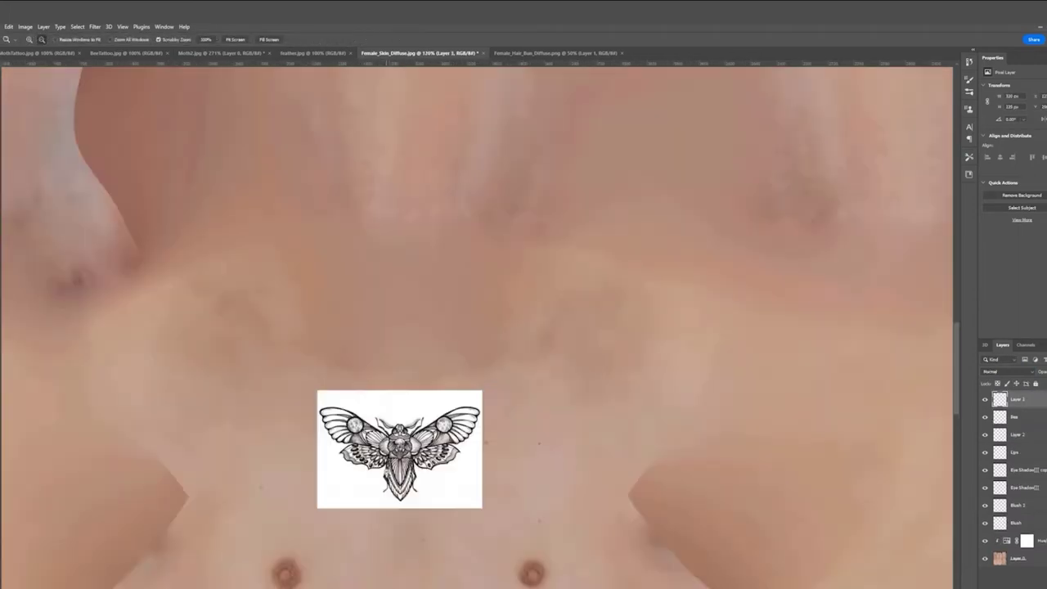
Adjust the blending of the bee's yellow color layer and place the moth tattoo on the chest in Multiply mode
{"action": "left_click", "coordinate": [1005, 371]}
{"action": "left_click", "coordinate": [1006, 373]}
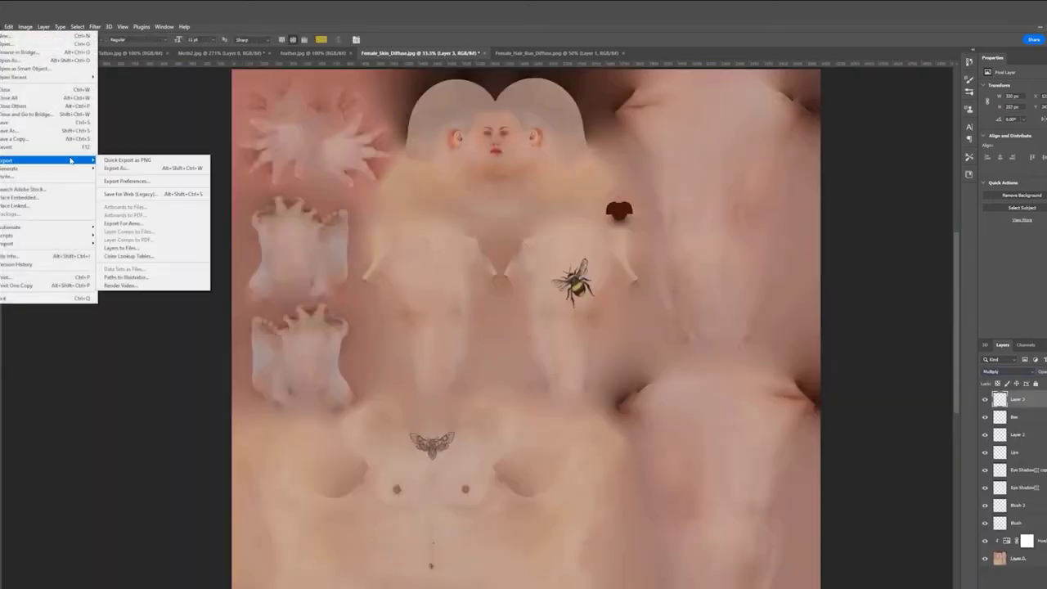
Start exporting the skin texture as a JPG and copy the path of the Bright Skin Nude - Tattoos_Makeup folder
{"action": "left_click", "coordinate": [147, 169]}
{"action": "left_click", "coordinate": [766, 497]}
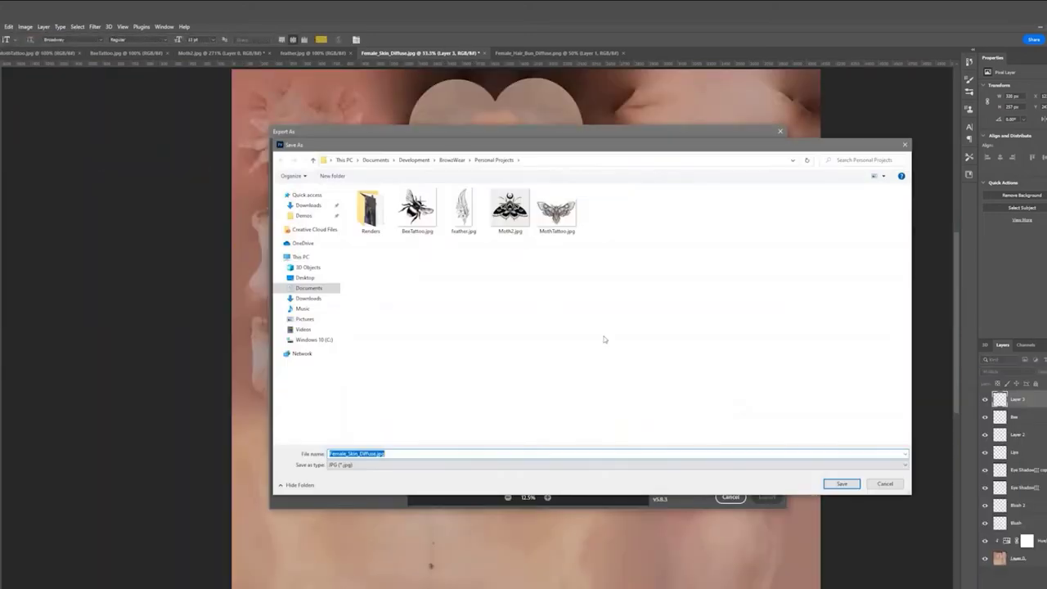
{"action": "left_click", "coordinate": [202, 587]}
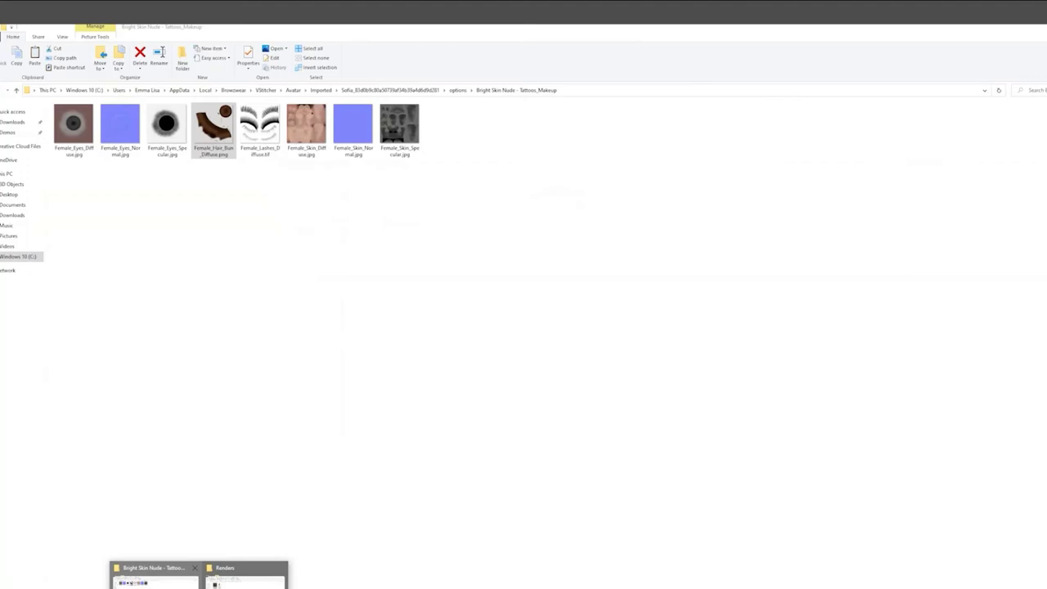
{"action": "left_click", "coordinate": [154, 577]}
{"action": "left_click", "coordinate": [585, 92]}
{"action": "key", "text": "alt+Tab"}
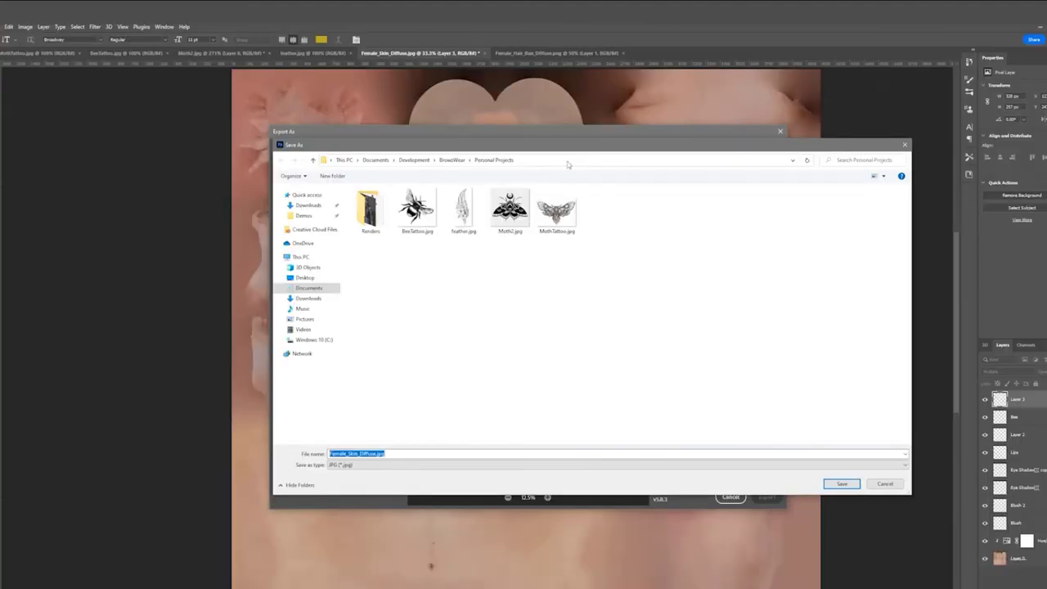
Save the exported skin texture into the Bright Skin Nude - Tattoos_Makeup folder, overwriting Female_Skin_Diffuse.jpg
{"action": "left_click", "coordinate": [568, 161]}
{"action": "type", "text": "C:\\Users\\Emma Lisa\\AppData\\Local\\Browzwear\\VStitcher\\Avatar\\Imported\\Sofia_83d0b9c80a50739af34b39a4d6d9d281\\options\\Bright Skin Nude - Tattoos_Makeup"}
{"action": "key", "text": "Return"}
{"action": "left_click", "coordinate": [523, 231]}
{"action": "double_click", "coordinate": [524, 232]}
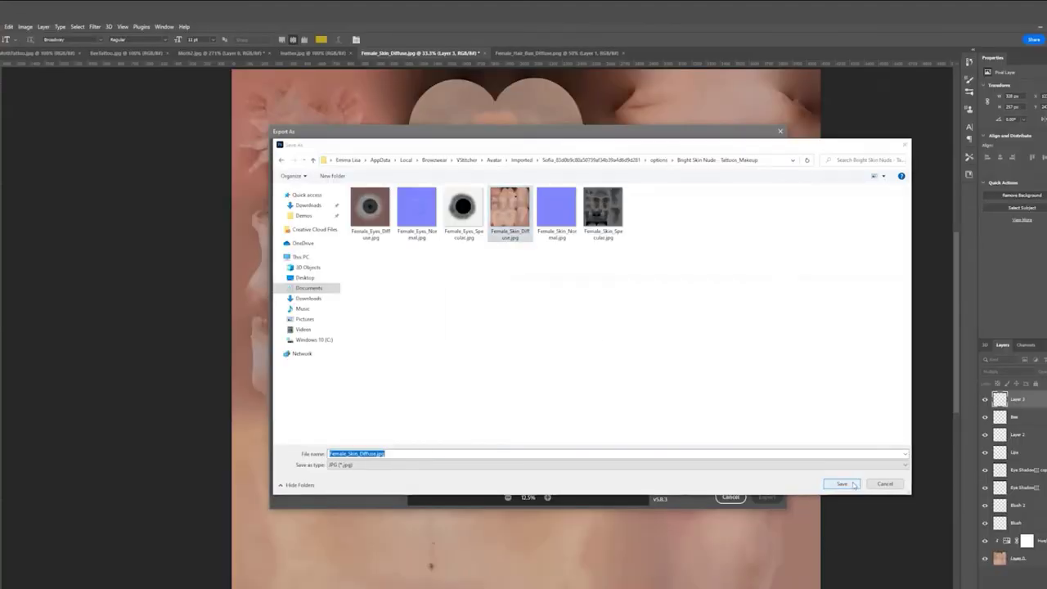
{"action": "left_click", "coordinate": [546, 328]}
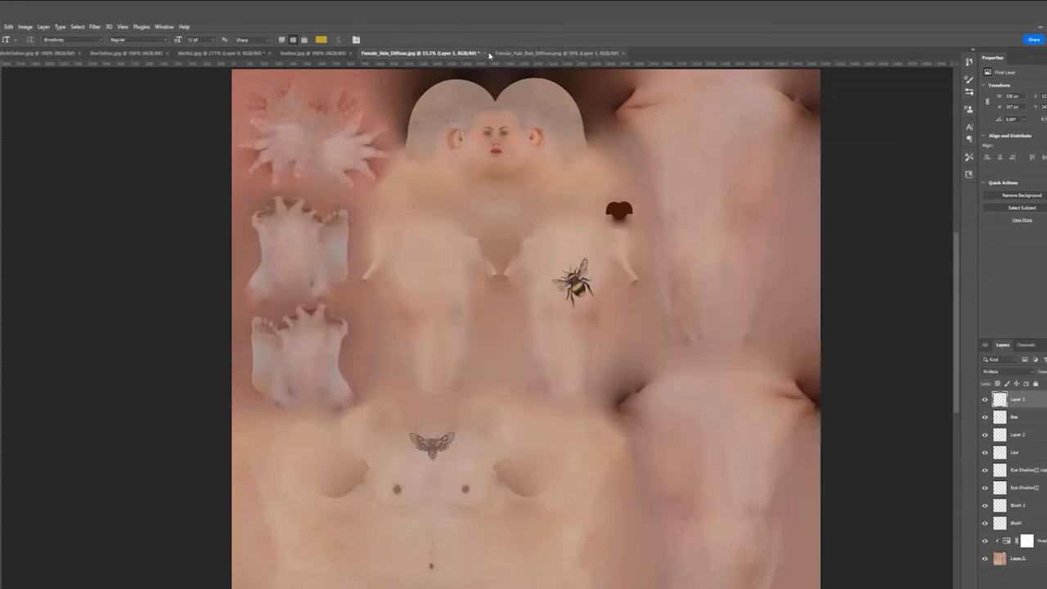
Tint Female_Hair_Bun_Diffuse.png dark purple with a colorized Hue/Saturation adjustment and export the hair texture
{"action": "left_click", "coordinate": [556, 52]}
{"action": "left_click", "coordinate": [1028, 165]}
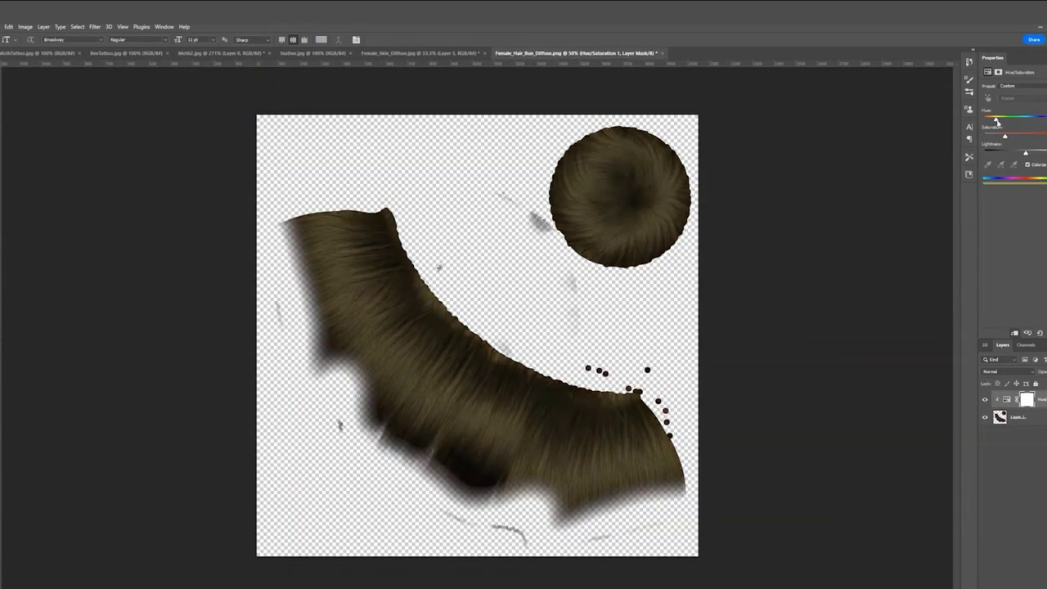
{"action": "left_click", "coordinate": [3, 27]}
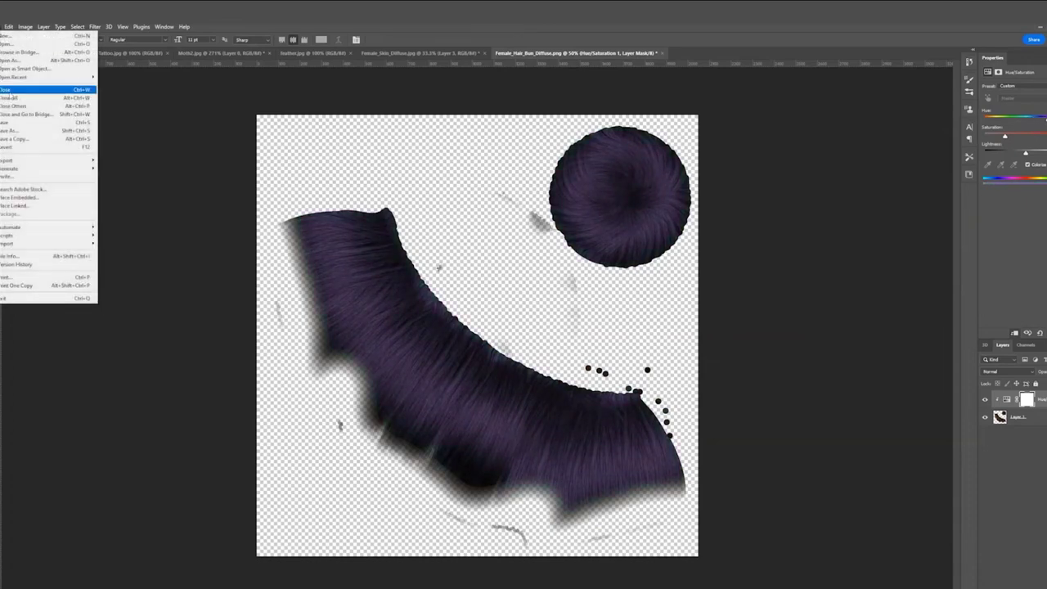
{"action": "mouse_move", "coordinate": [49, 160]}
{"action": "left_click", "coordinate": [128, 169]}
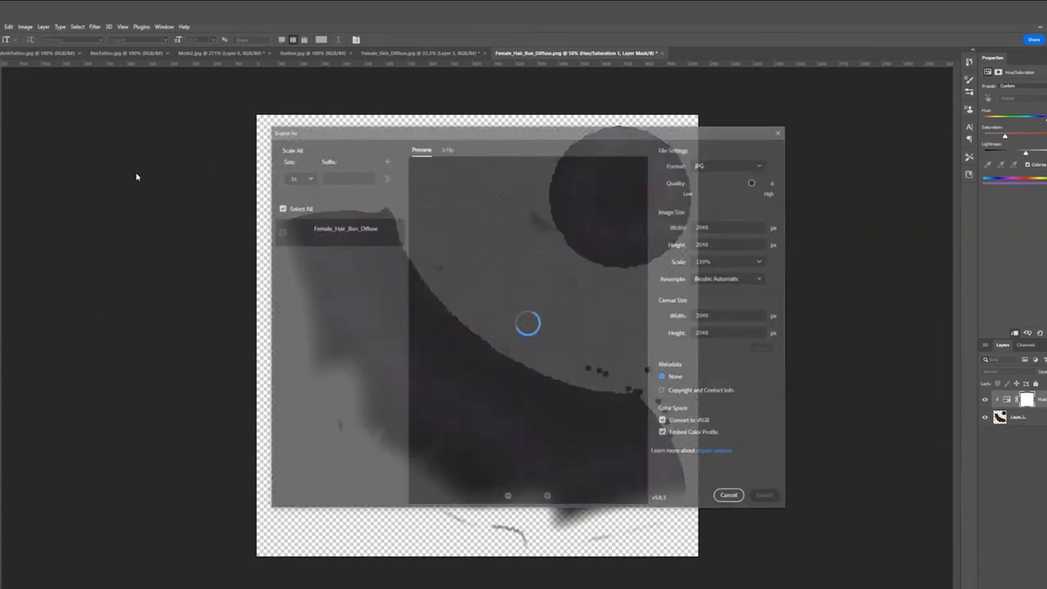
{"action": "left_click", "coordinate": [767, 496]}
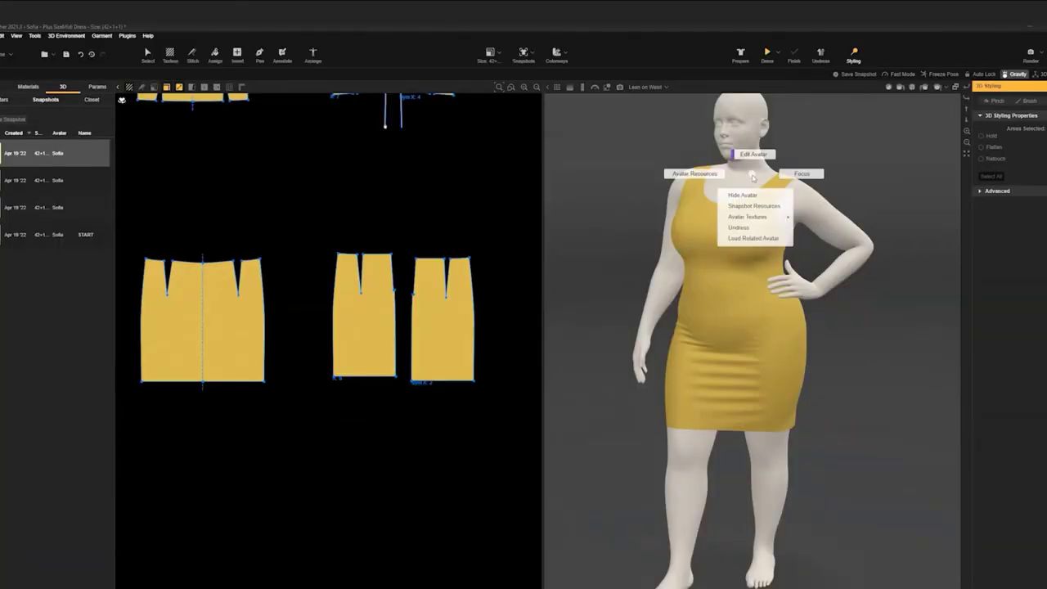
Apply the Bright Skin Nude - Tattoos_Makeup texture to the avatar in the yellow dress and switch it to Bright Skin Nude -Makeup
{"action": "mouse_move", "coordinate": [744, 220]}
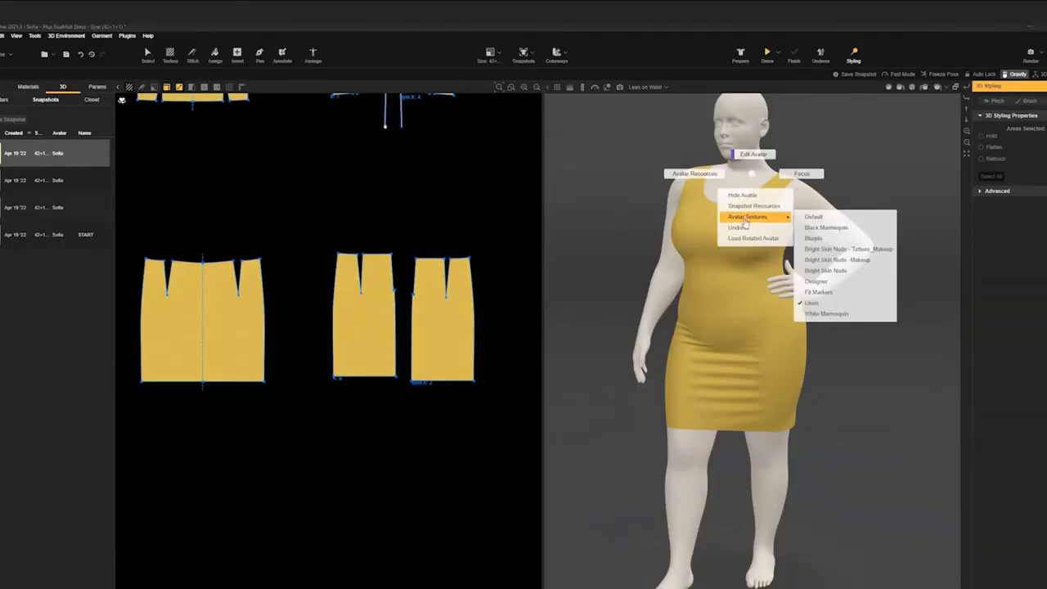
{"action": "left_click", "coordinate": [839, 250]}
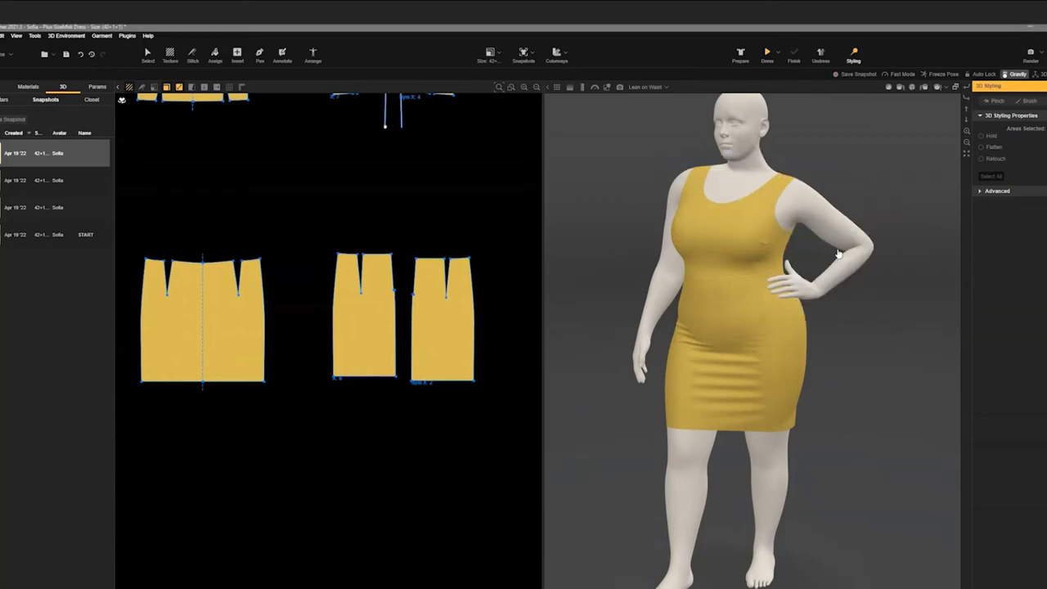
{"action": "right_click", "coordinate": [744, 167]}
{"action": "mouse_move", "coordinate": [740, 205]}
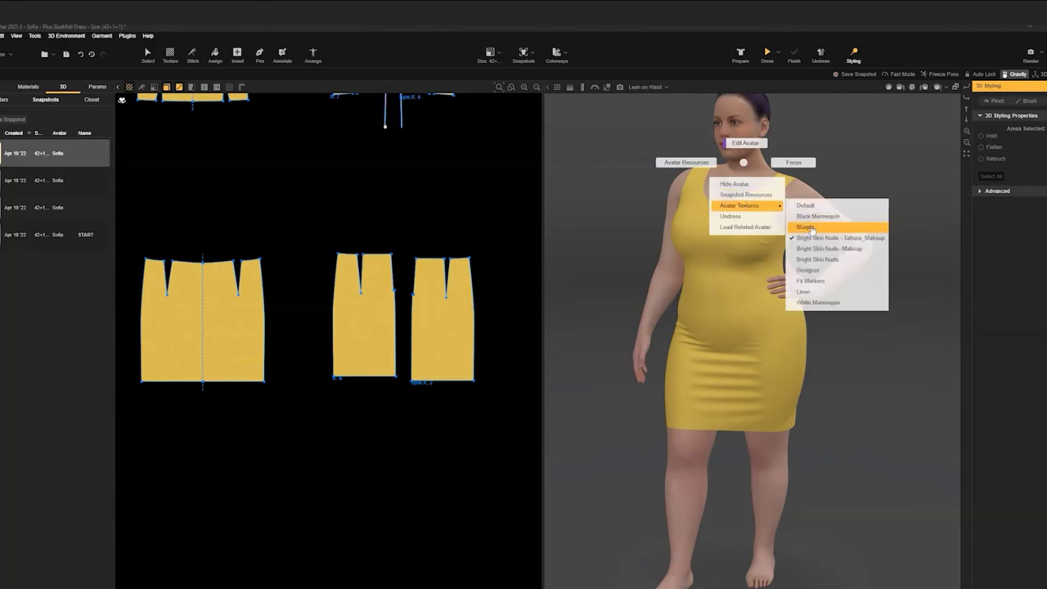
{"action": "left_click", "coordinate": [818, 249]}
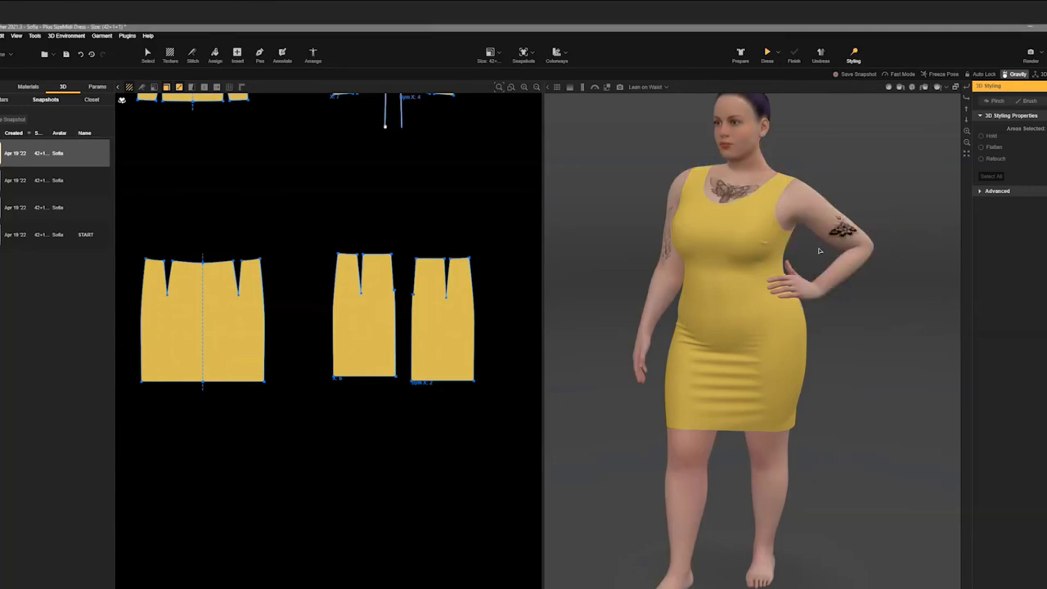
{"action": "mouse_move", "coordinate": [754, 173]}
{"action": "right_mouse_down"}
{"action": "mouse_move", "coordinate": [820, 181]}
{"action": "mouse_move", "coordinate": [714, 186]}
{"action": "mouse_move", "coordinate": [654, 209]}
{"action": "mouse_move", "coordinate": [614, 194]}
{"action": "mouse_move", "coordinate": [761, 179]}
{"action": "right_mouse_up"}
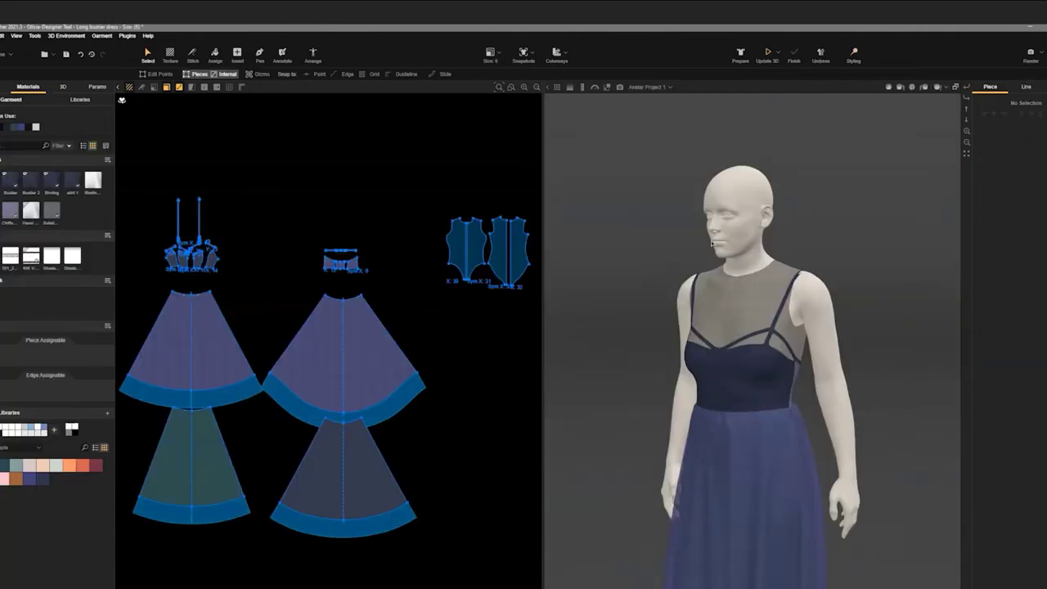
Apply the Designer Texture to the avatar wearing the long blue bustier dress and inspect it from several angles
{"action": "right_click", "coordinate": [728, 236]}
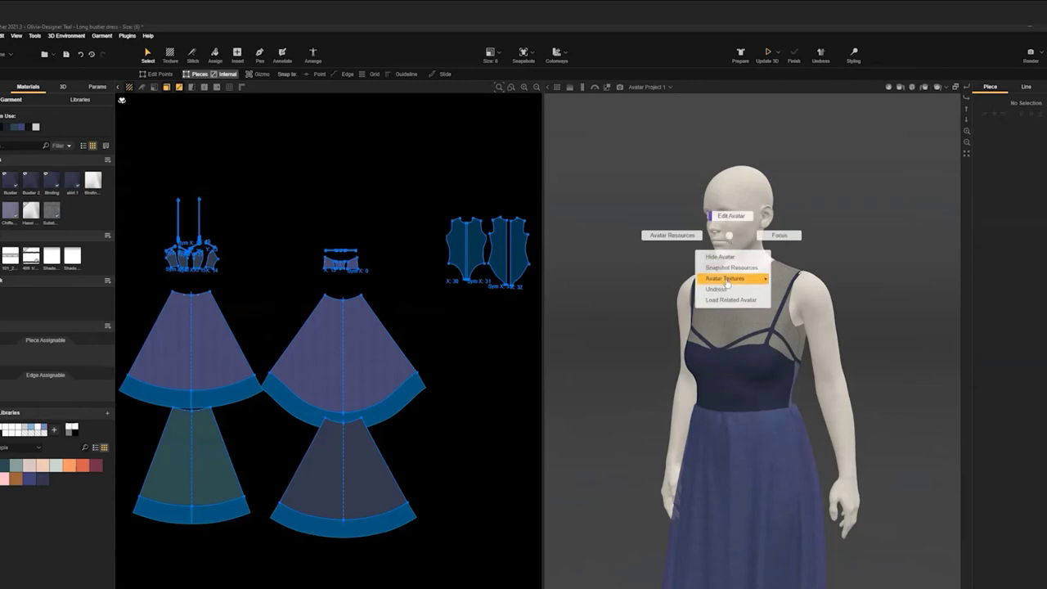
{"action": "mouse_move", "coordinate": [726, 280]}
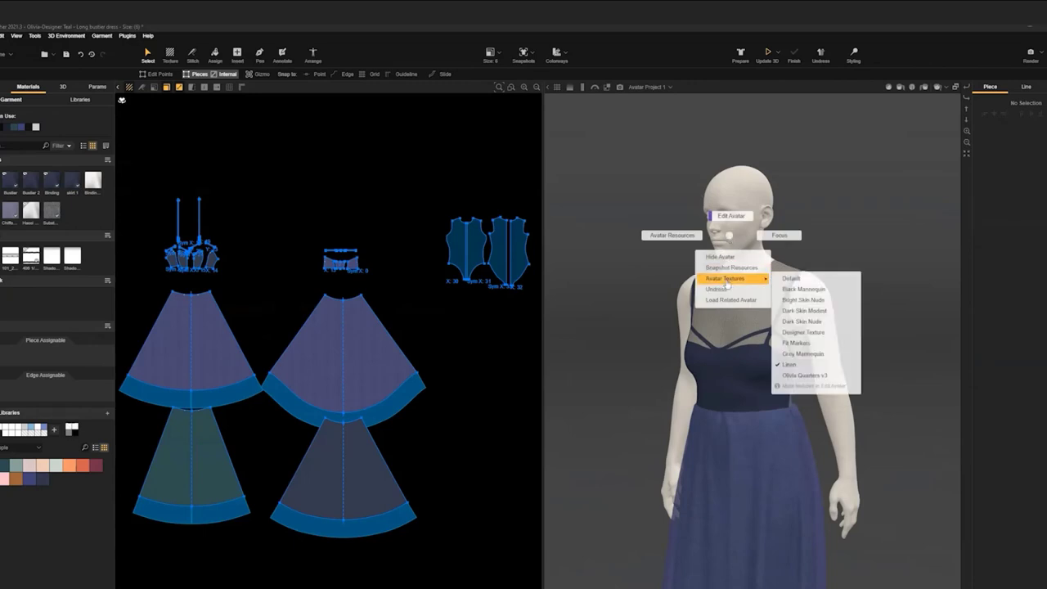
{"action": "left_click", "coordinate": [800, 333]}
{"action": "scroll", "coordinate": [815, 334], "scroll_direction": "down", "scroll_amount": 4}
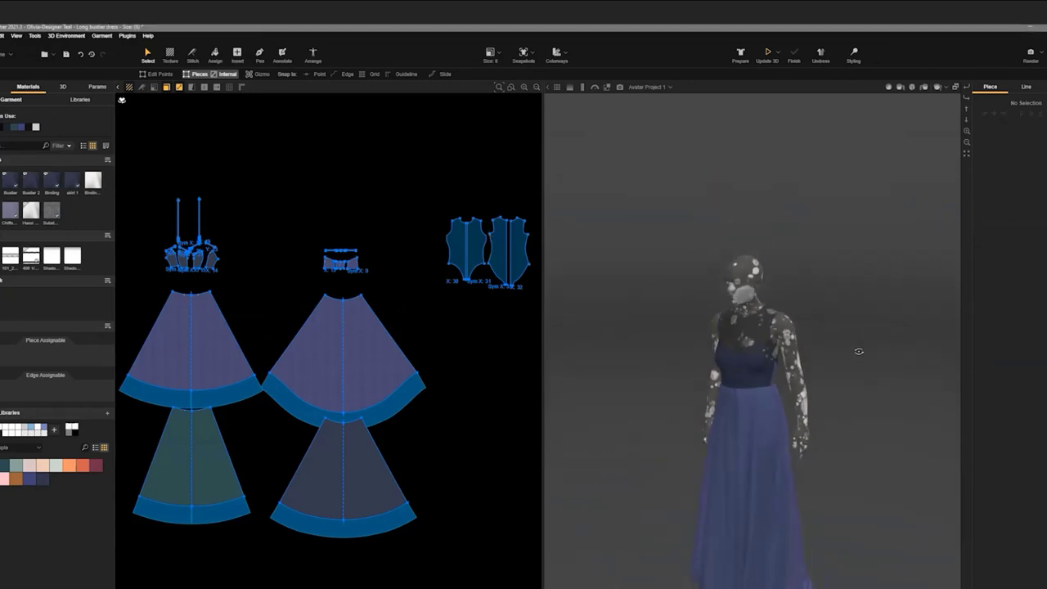
{"action": "right_click_drag", "start_coordinate": [858, 351], "coordinate": [886, 349]}
{"action": "left_click_drag", "start_coordinate": [885, 349], "coordinate": [833, 347]}
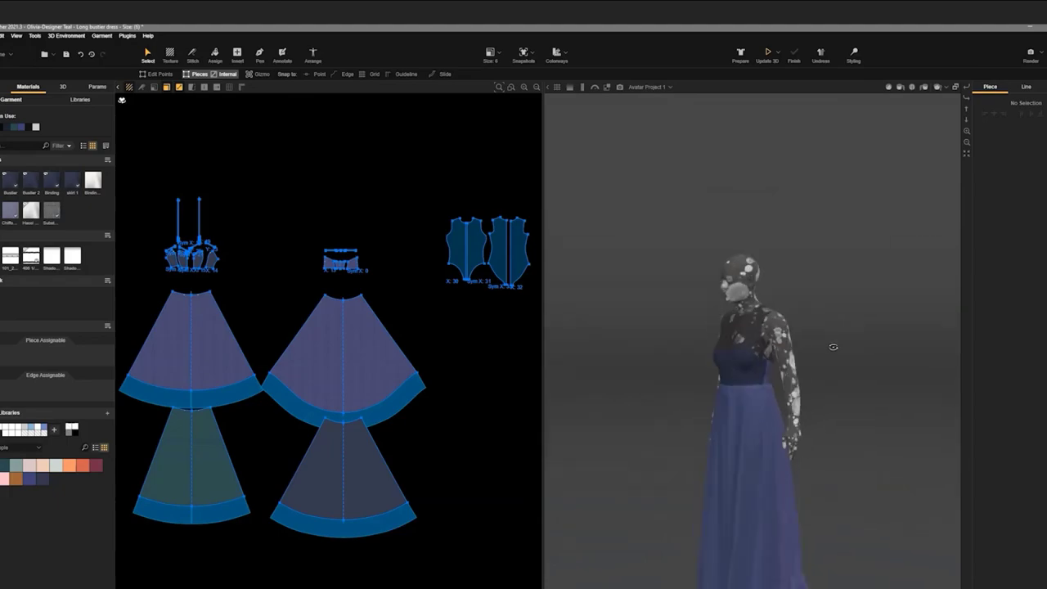